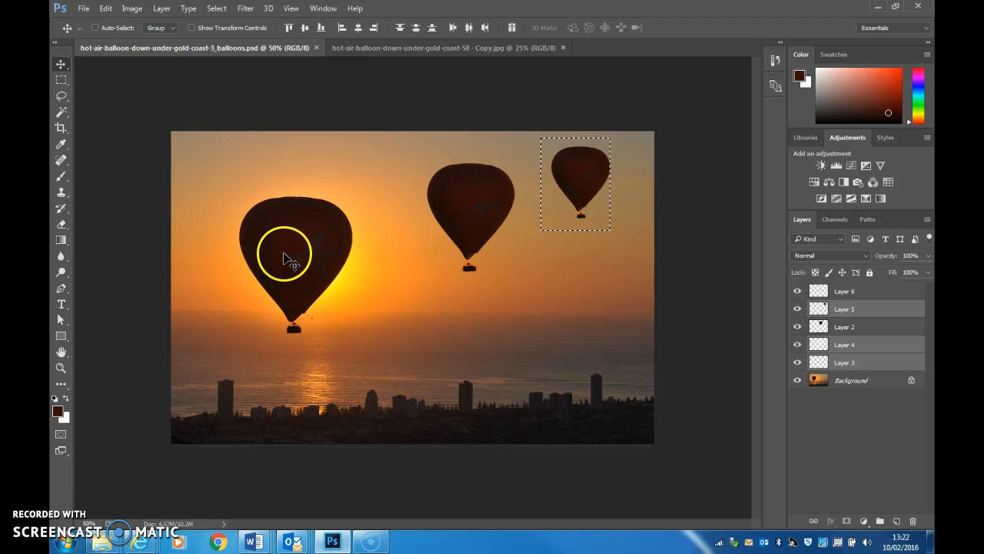
Switch to the hot-air-balloon-down-under-gold-coast-58 - Copy.jpg image and select the balloon's envelope with the Magic Wand tool
{"action": "left_click", "coordinate": [422, 48]}
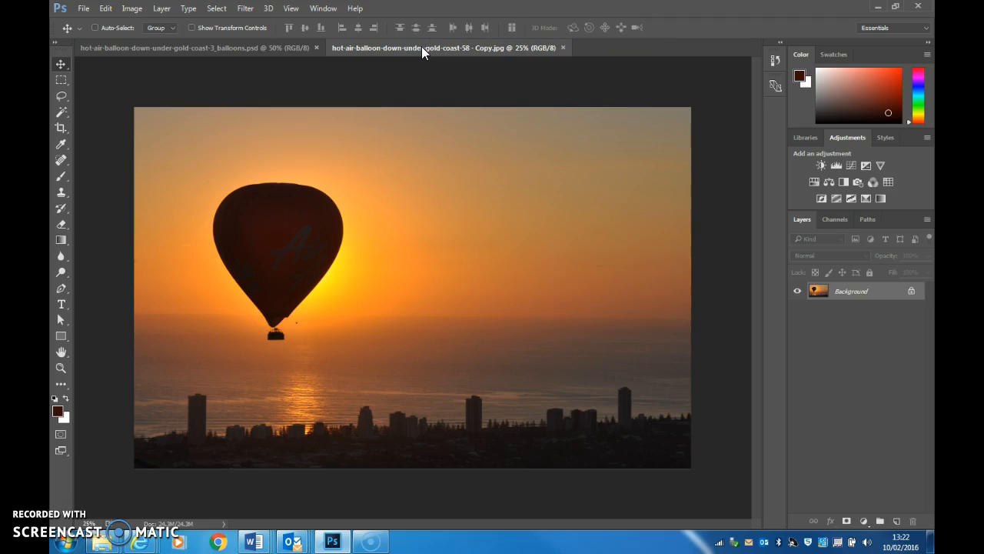
{"action": "left_click", "coordinate": [68, 114]}
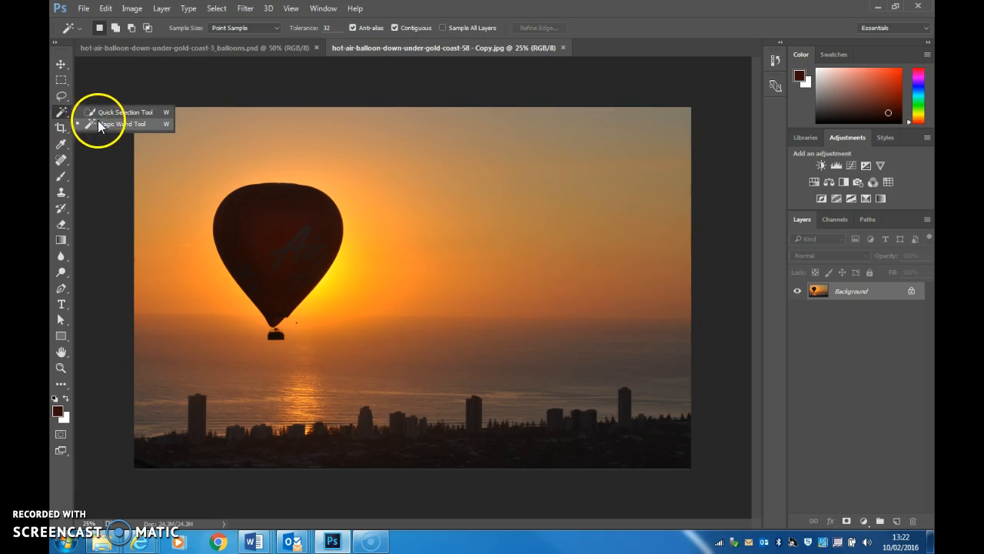
{"action": "left_click", "coordinate": [98, 123]}
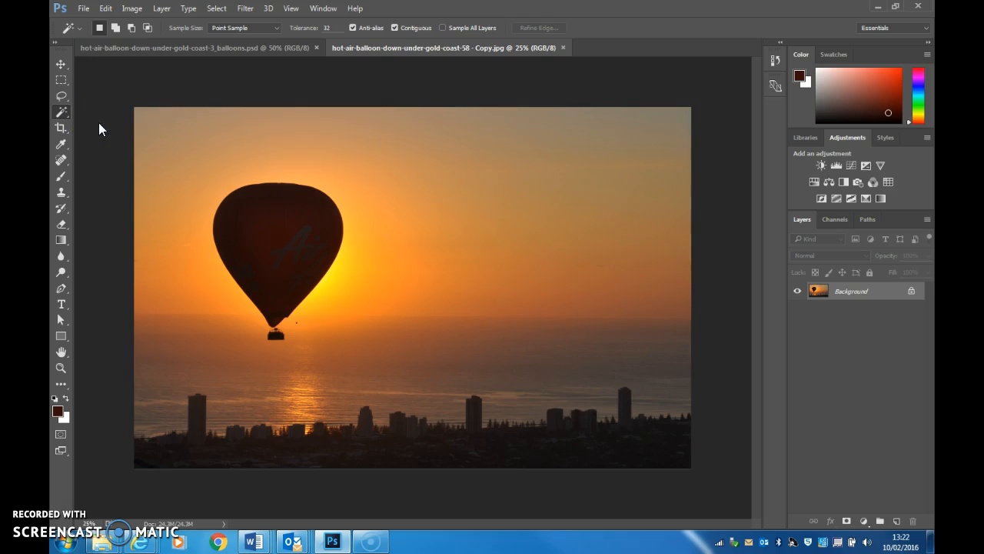
{"action": "left_click", "coordinate": [269, 211]}
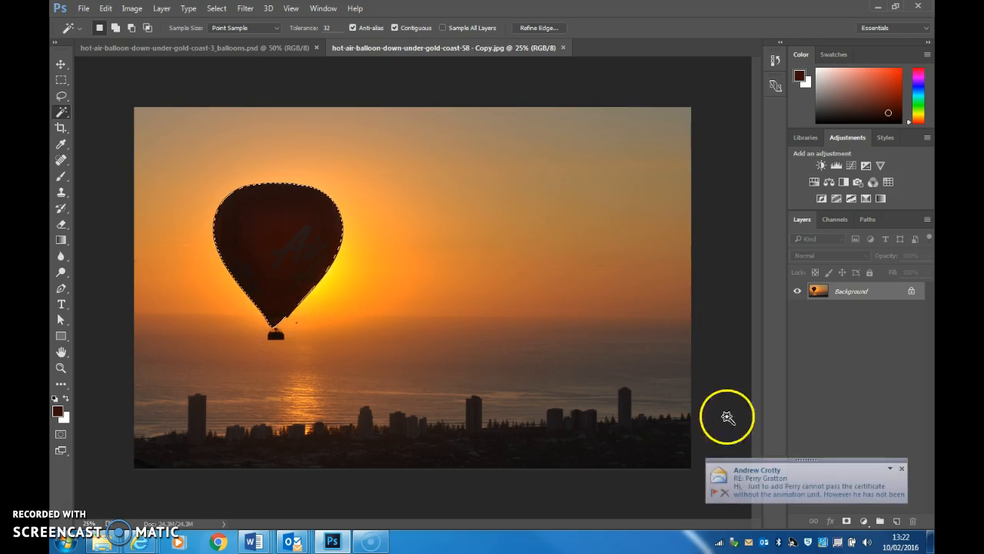
{"action": "left_click", "coordinate": [901, 468]}
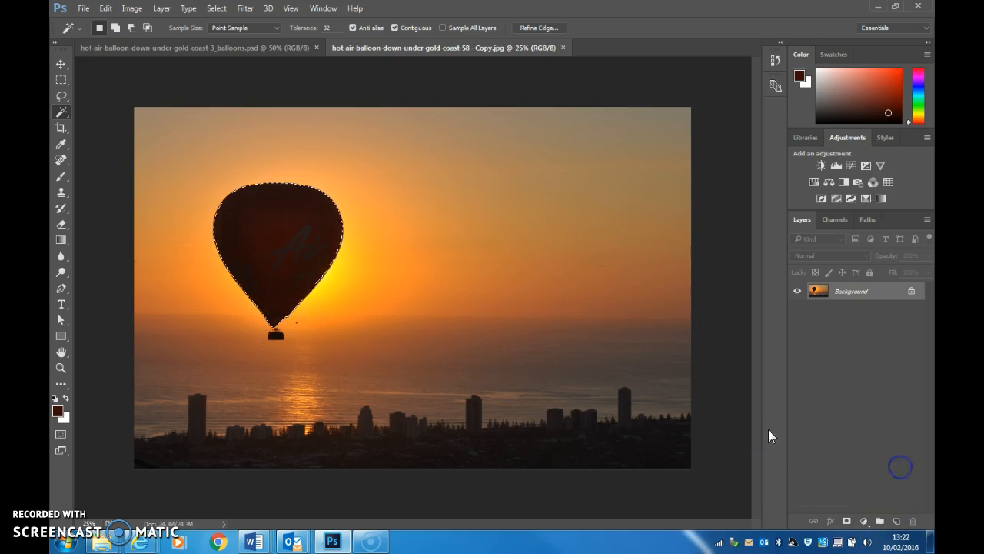
Copy the selected balloon envelope and paste it as a new layer
{"action": "left_click", "coordinate": [105, 10]}
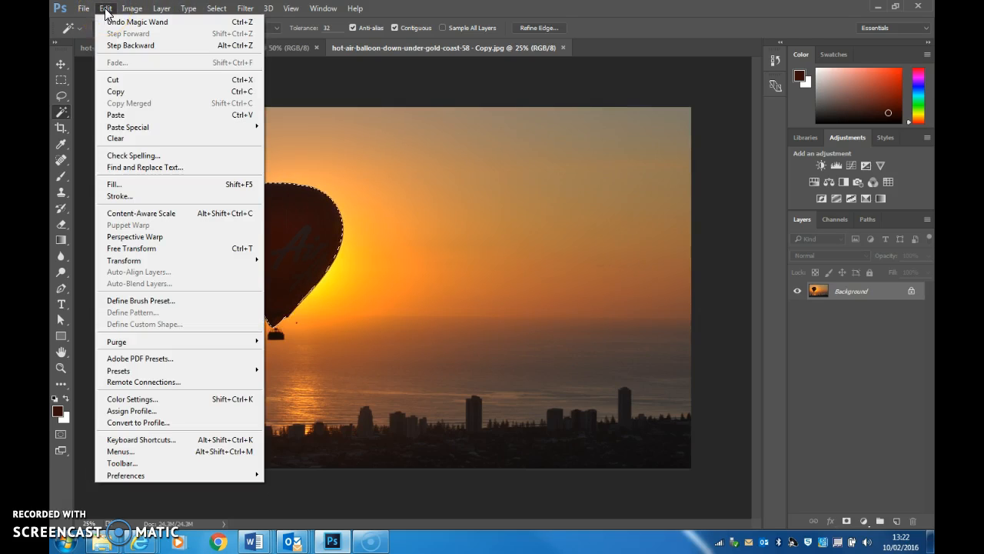
{"action": "left_click", "coordinate": [124, 92]}
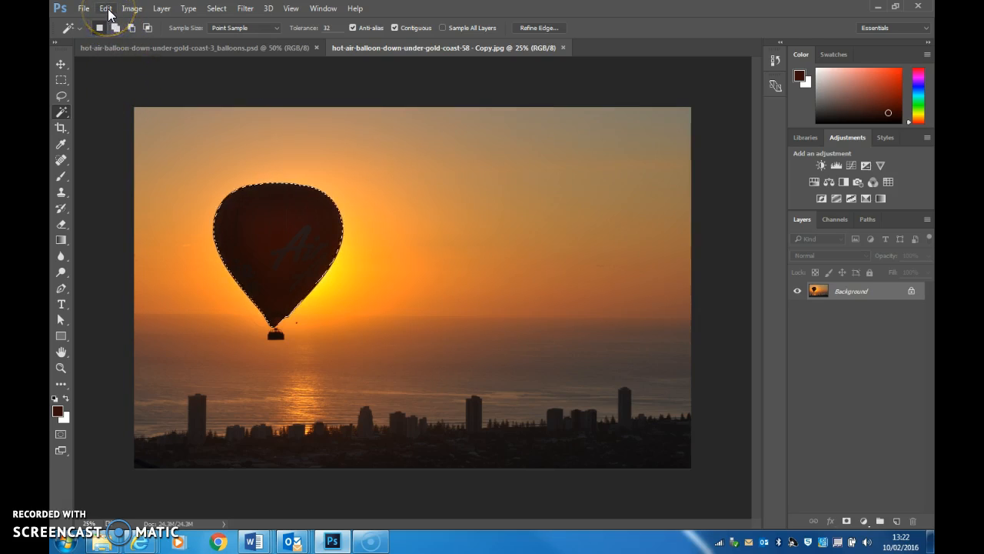
{"action": "left_click", "coordinate": [105, 10]}
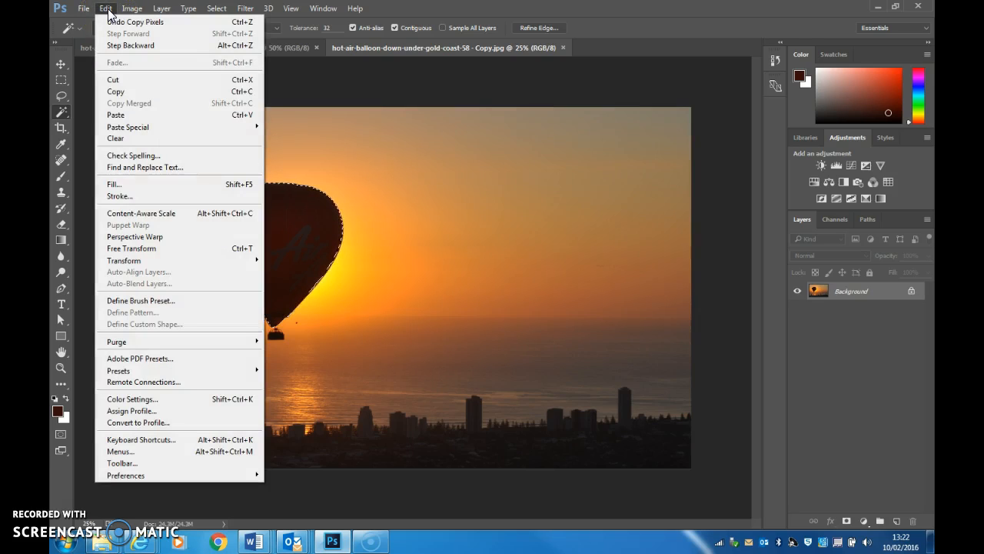
{"action": "left_click", "coordinate": [135, 123]}
{"action": "left_click_drag", "start_coordinate": [855, 290], "coordinate": [817, 301]}
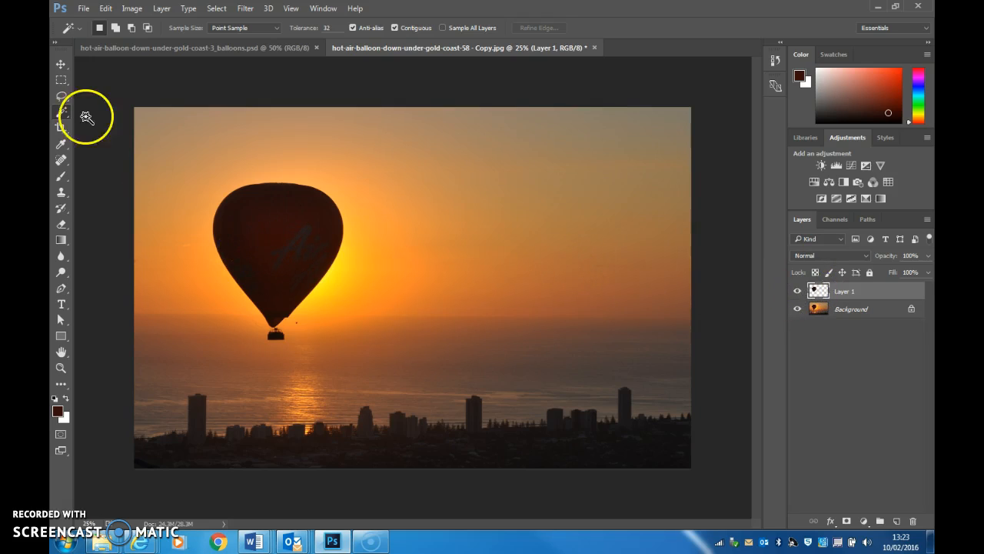
Move the pasted envelope beside and slightly above the original balloon, then hide and reshow the Background layer to check it
{"action": "left_click", "coordinate": [61, 64]}
{"action": "left_click_drag", "start_coordinate": [276, 230], "coordinate": [454, 234]}
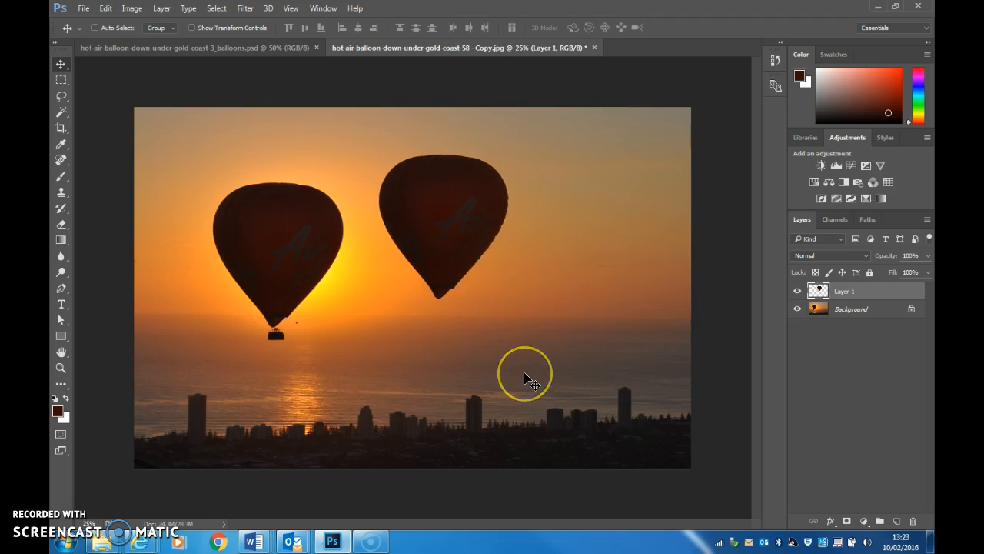
{"action": "left_click", "coordinate": [796, 310]}
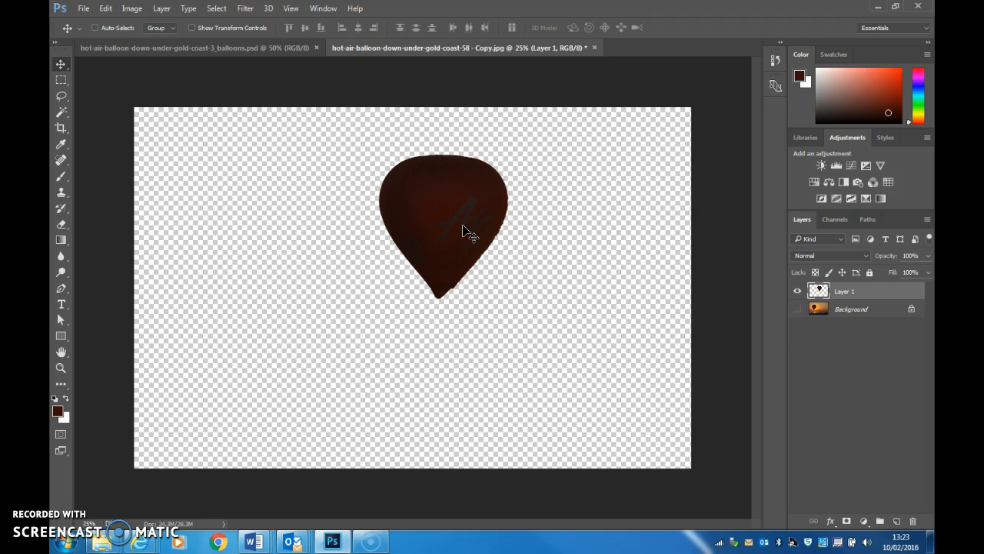
{"action": "left_click", "coordinate": [797, 309]}
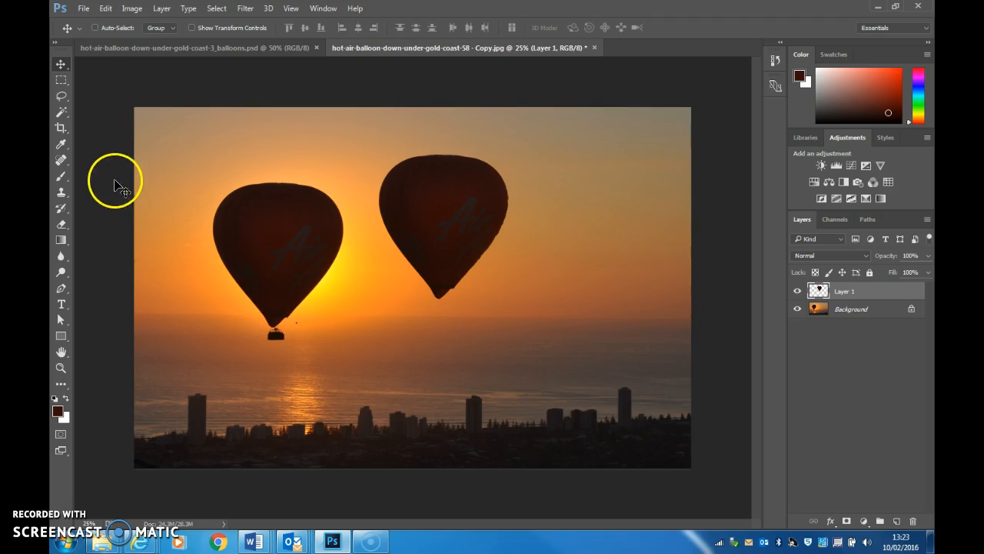
Select the original balloon's basket on the Background layer with the Magic Wand tool
{"action": "left_click", "coordinate": [64, 111]}
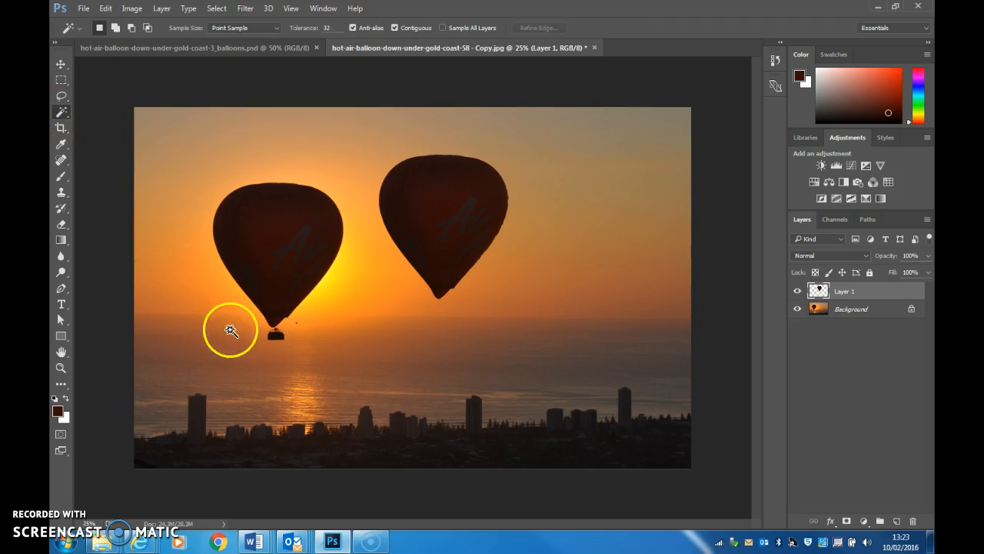
{"action": "left_click", "coordinate": [275, 336]}
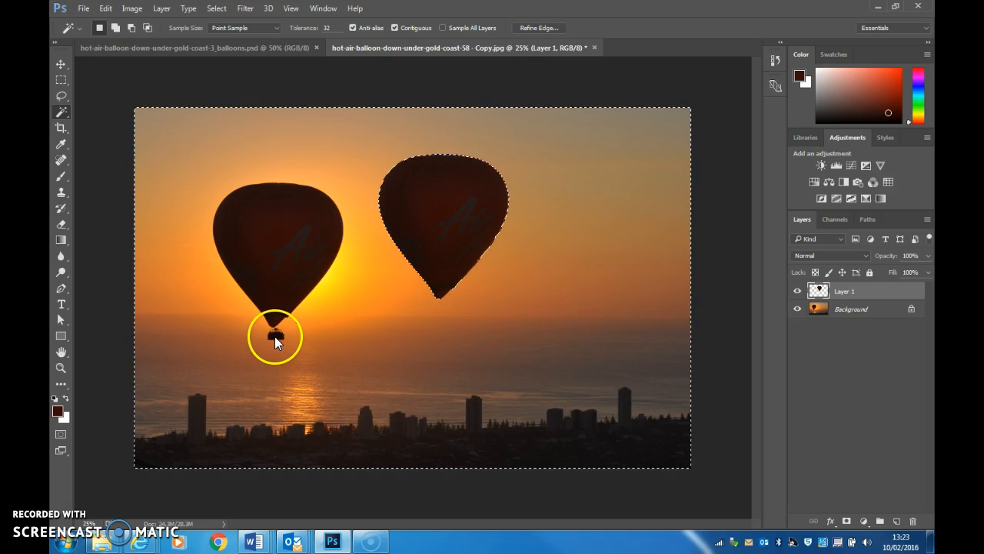
{"action": "left_click", "coordinate": [275, 336]}
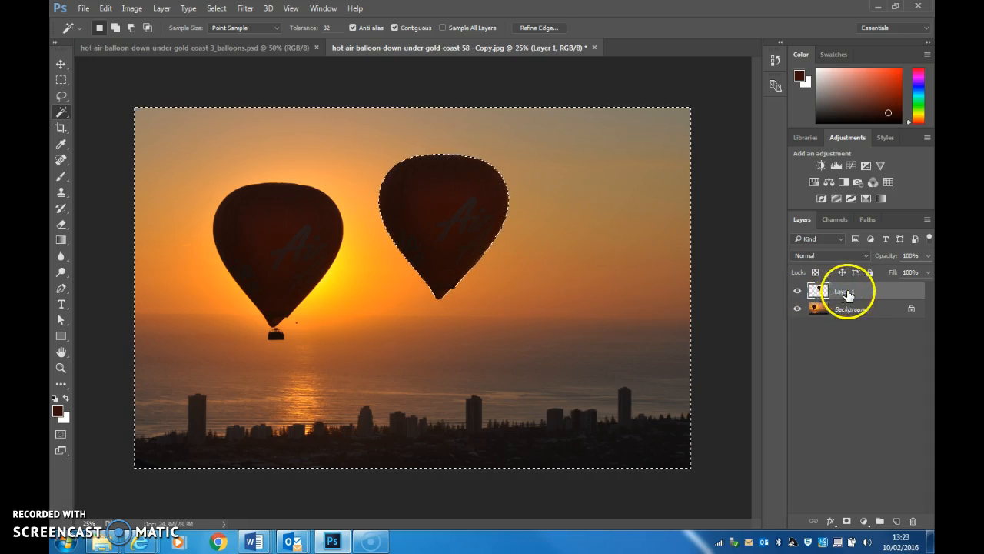
{"action": "left_click", "coordinate": [854, 312]}
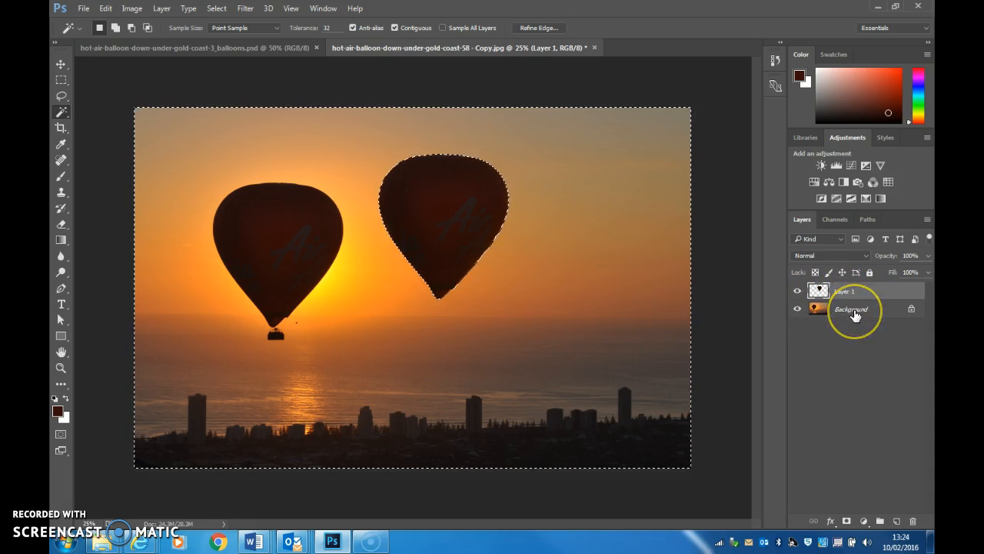
{"action": "left_click_drag", "start_coordinate": [857, 314], "coordinate": [274, 338]}
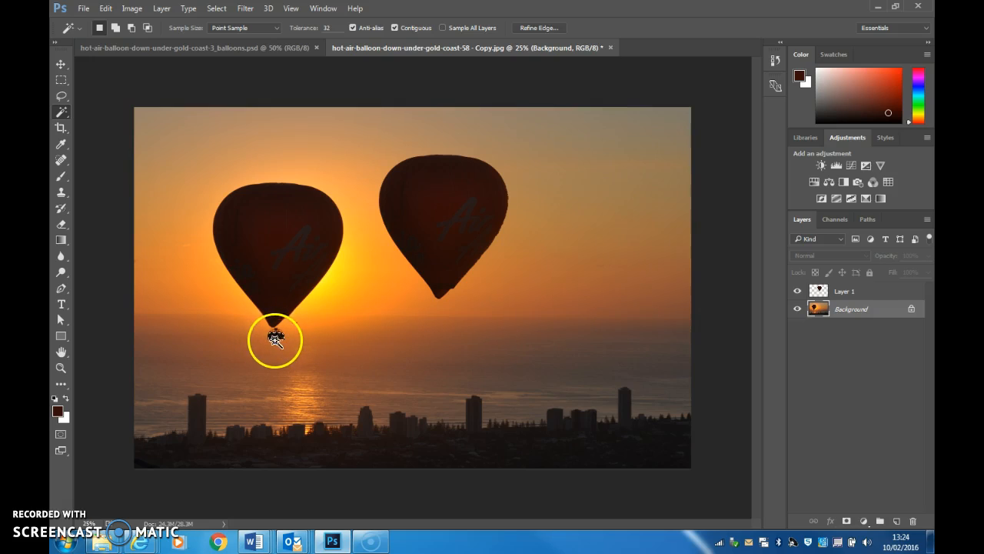
Copy the selected basket and paste it as a new layer
{"action": "left_click", "coordinate": [104, 10]}
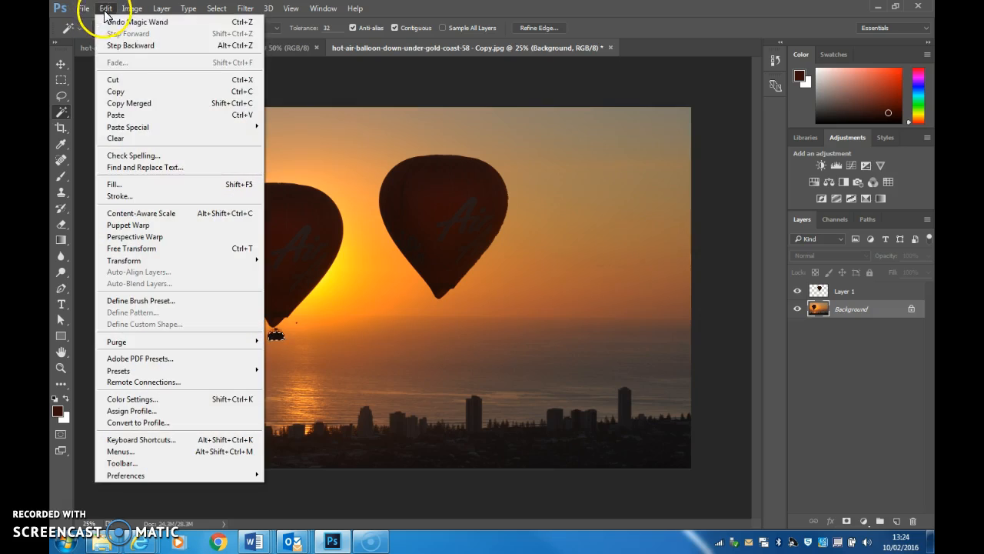
{"action": "left_click", "coordinate": [118, 95]}
{"action": "left_click", "coordinate": [106, 9]}
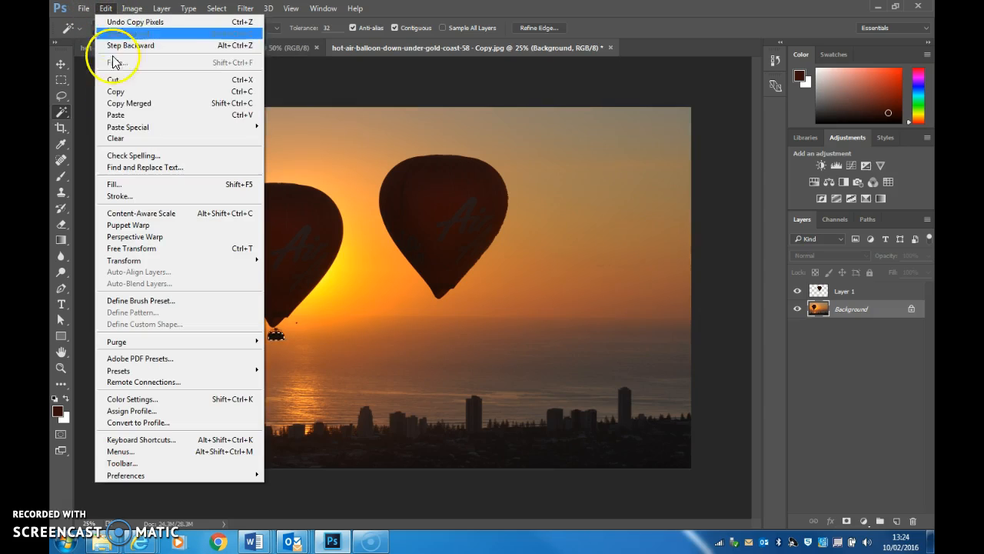
{"action": "left_click", "coordinate": [123, 115]}
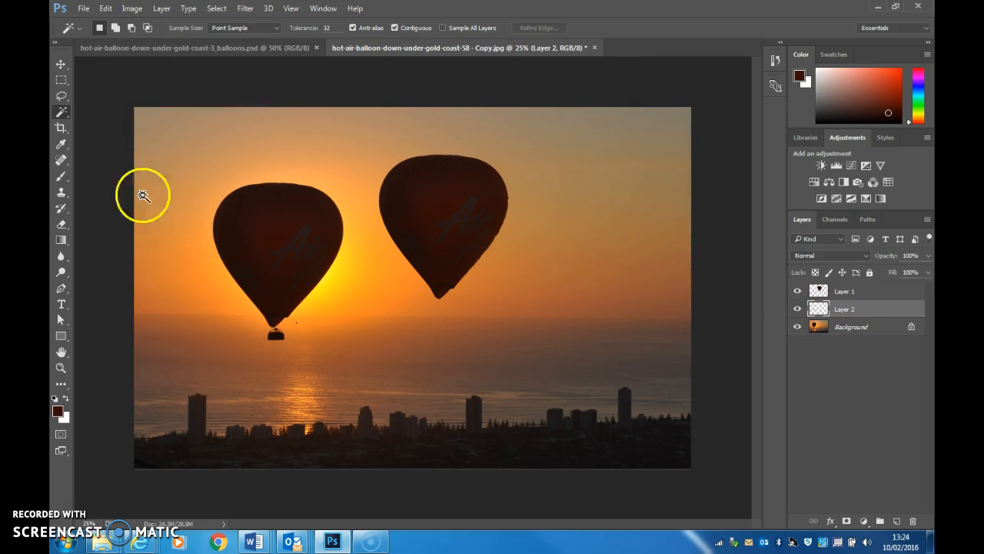
Move the pasted basket directly beneath the tip of the second balloon
{"action": "left_click", "coordinate": [60, 66]}
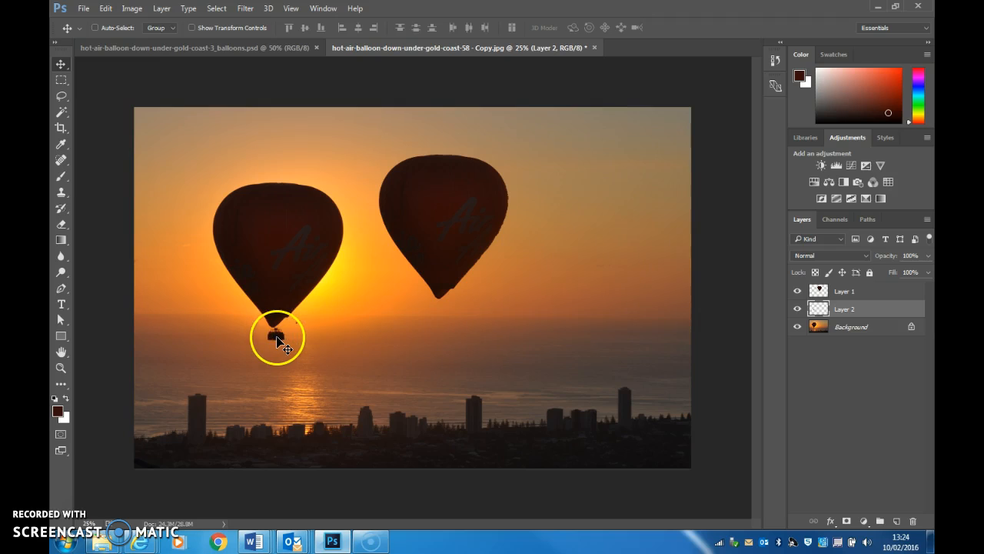
{"action": "left_click_drag", "start_coordinate": [302, 339], "coordinate": [443, 315]}
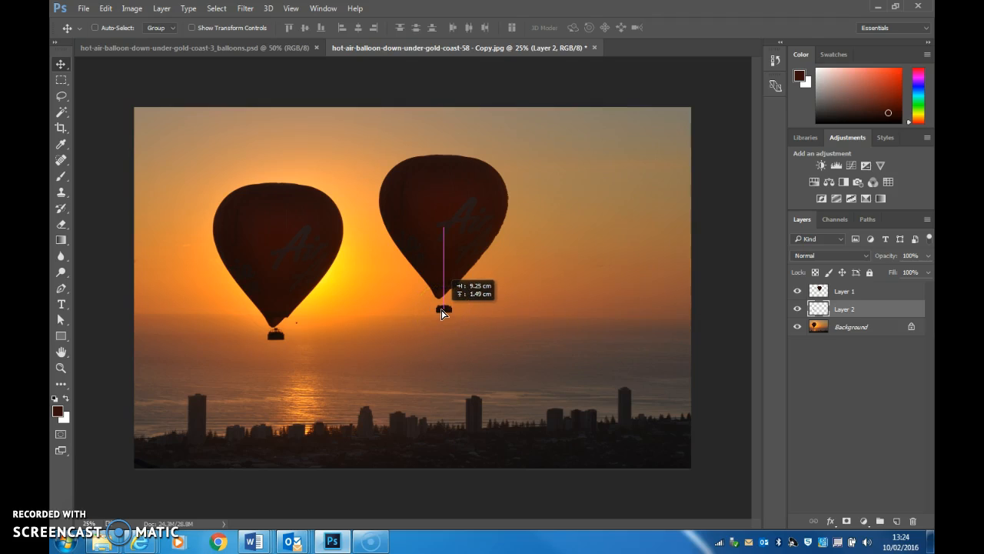
{"action": "left_click_drag", "start_coordinate": [441, 312], "coordinate": [442, 313]}
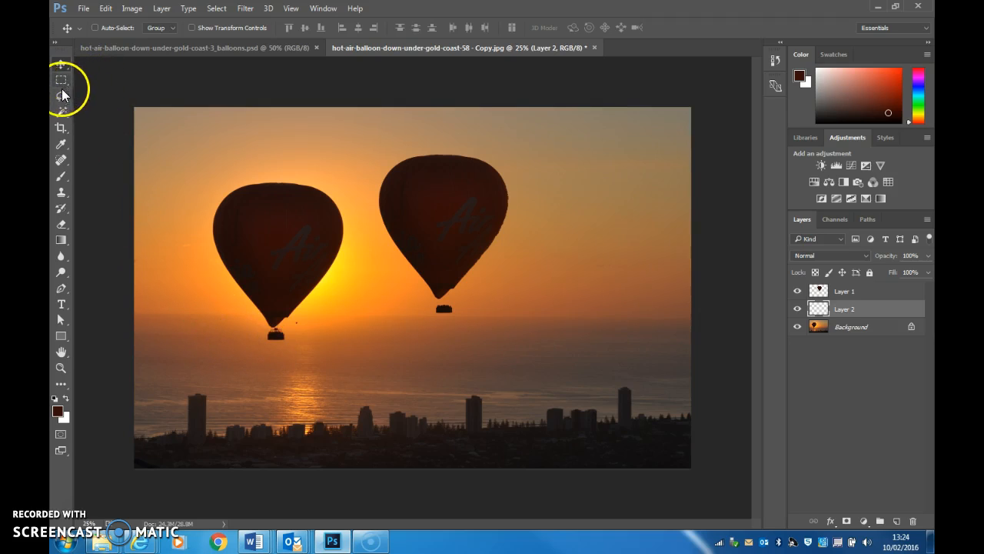
Try to select the thin ropes above the original basket on the Background layer with the Magic Wand tool
{"action": "left_click", "coordinate": [62, 114]}
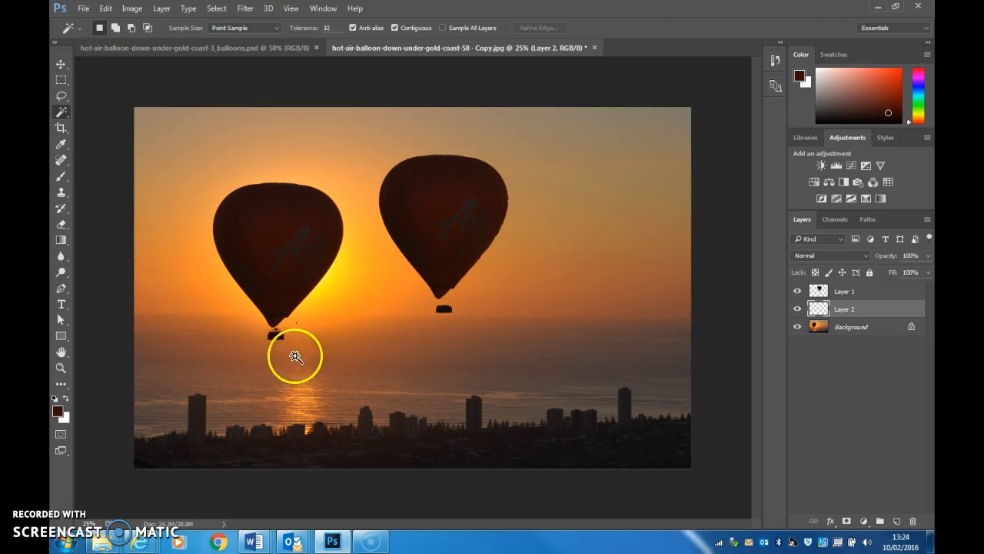
{"action": "left_click", "coordinate": [858, 328]}
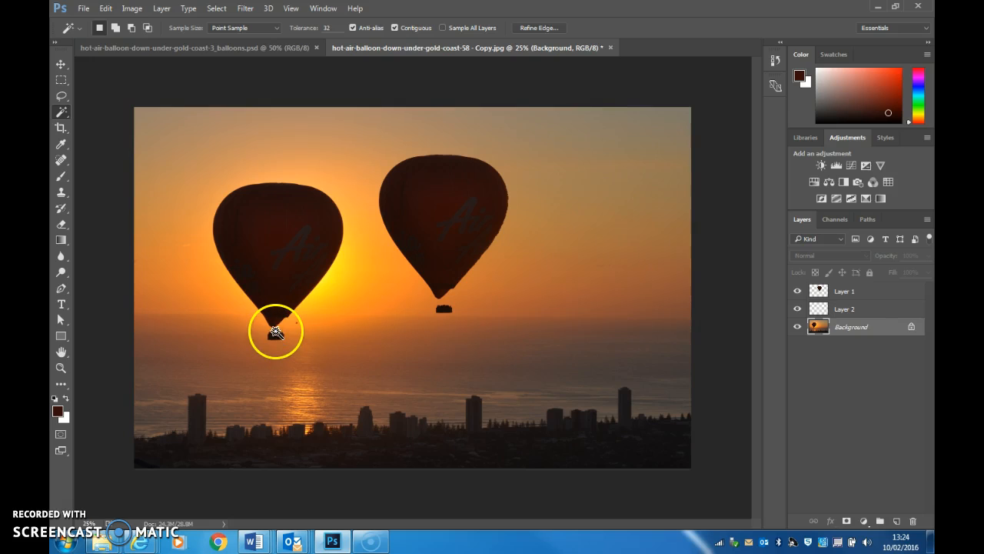
{"action": "left_click", "coordinate": [273, 332]}
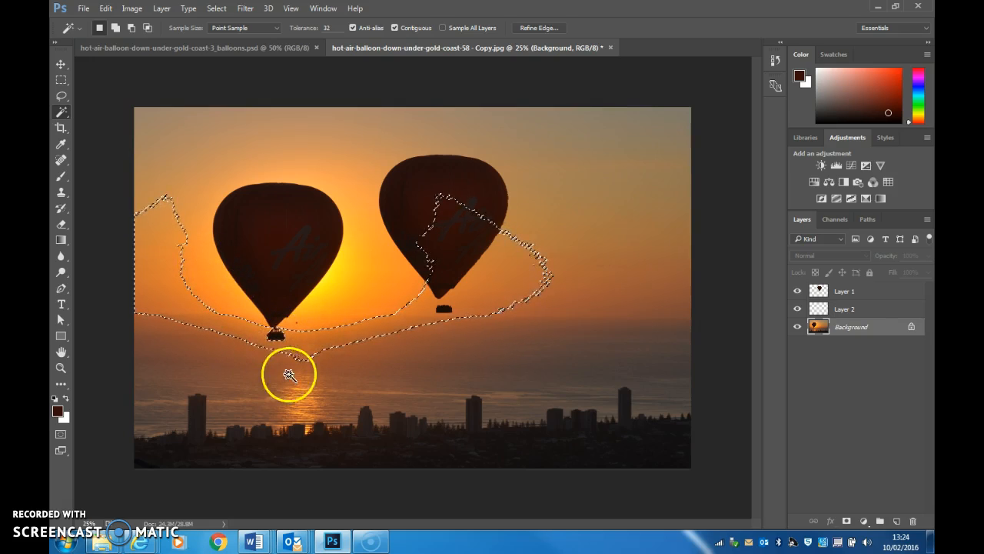
{"action": "right_click", "coordinate": [296, 344]}
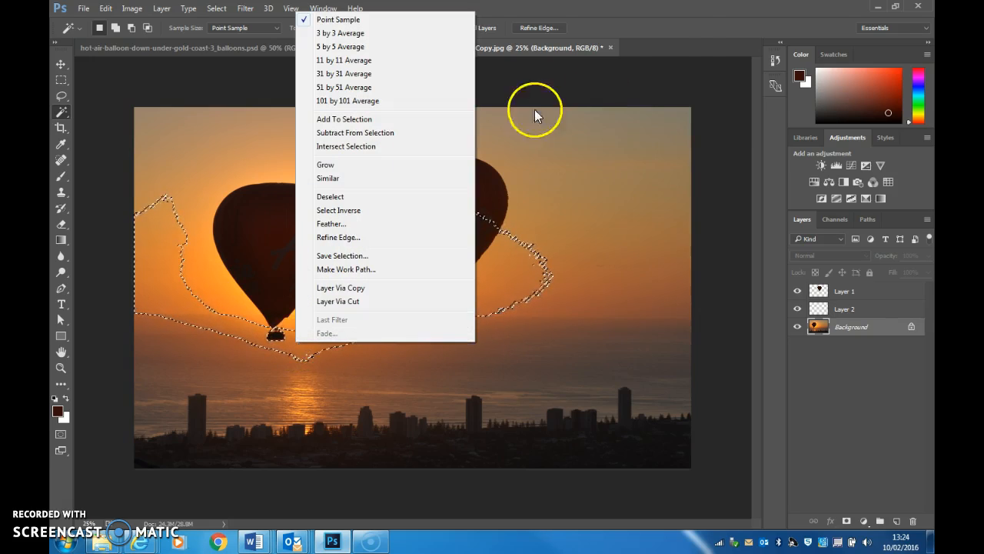
{"action": "left_click", "coordinate": [687, 29]}
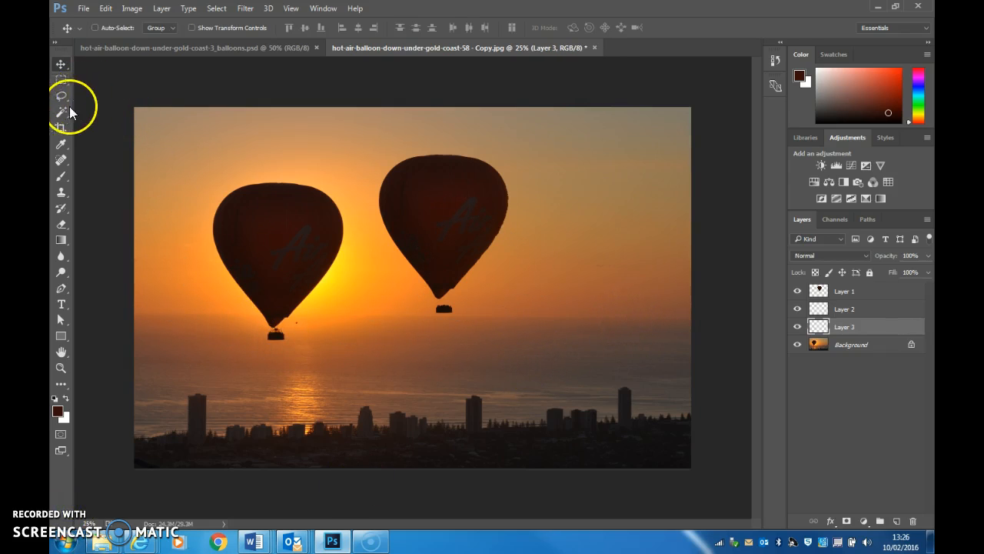
Try the Magic Wand again on the original balloon's ropes, on Layer 3 and on the Background layer, and clear the selection
{"action": "left_click", "coordinate": [61, 112]}
{"action": "left_click", "coordinate": [274, 331]}
{"action": "left_click", "coordinate": [277, 329]}
{"action": "key", "text": "ctrl+d"}
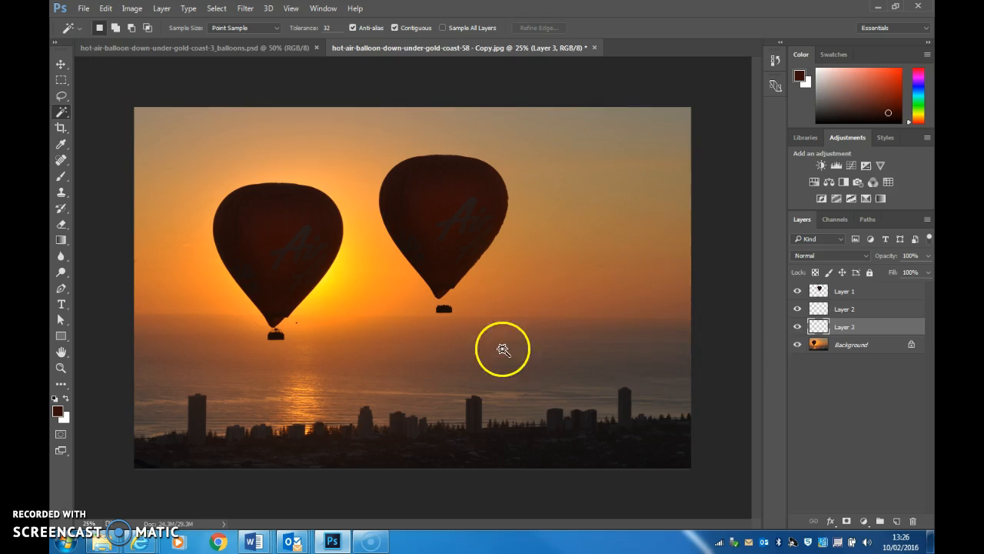
{"action": "left_click", "coordinate": [882, 344]}
{"action": "left_click", "coordinate": [277, 332]}
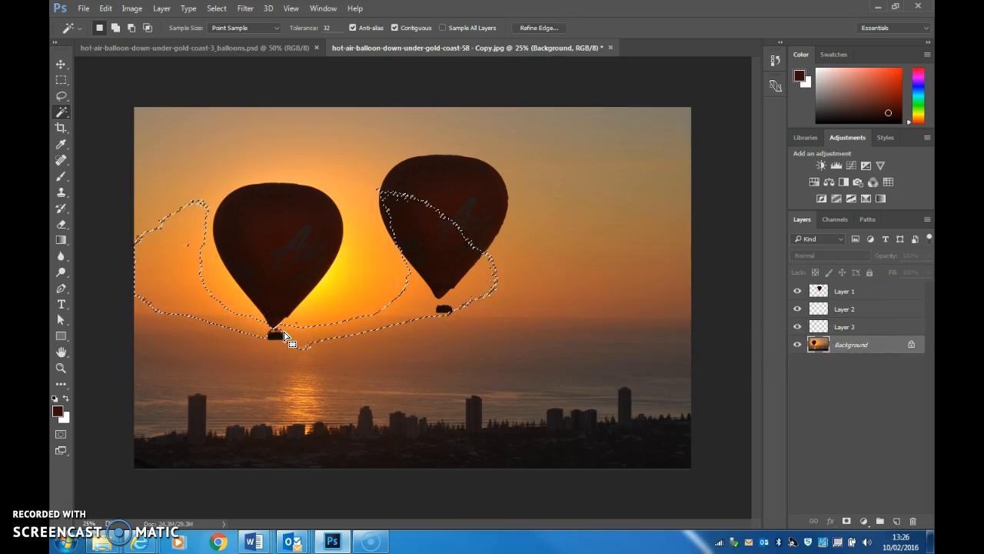
{"action": "key", "text": "ctrl+d"}
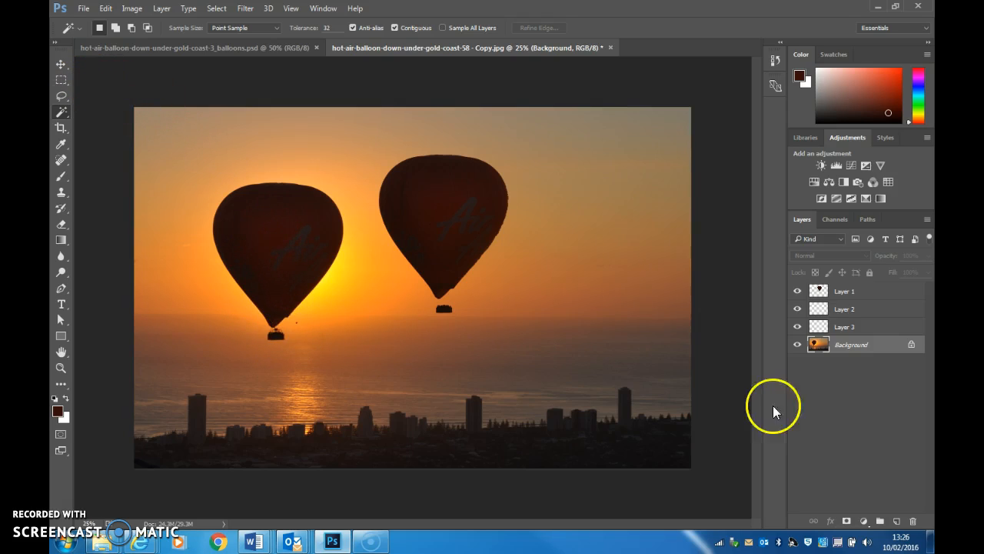
Copy a rectangular area of ropes above the original basket to a new layer and place it between the second balloon and its basket
{"action": "left_click", "coordinate": [61, 82]}
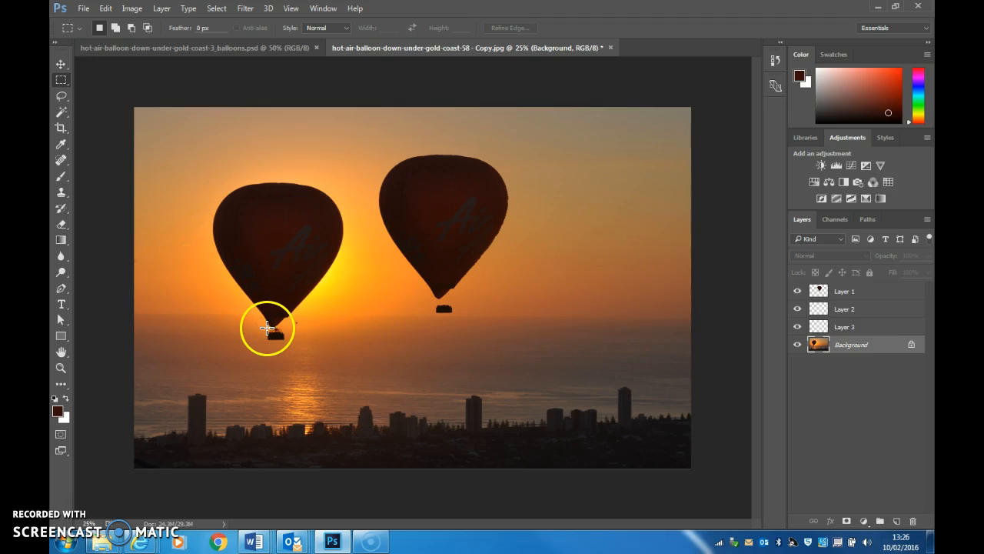
{"action": "left_click_drag", "start_coordinate": [267, 328], "coordinate": [285, 335]}
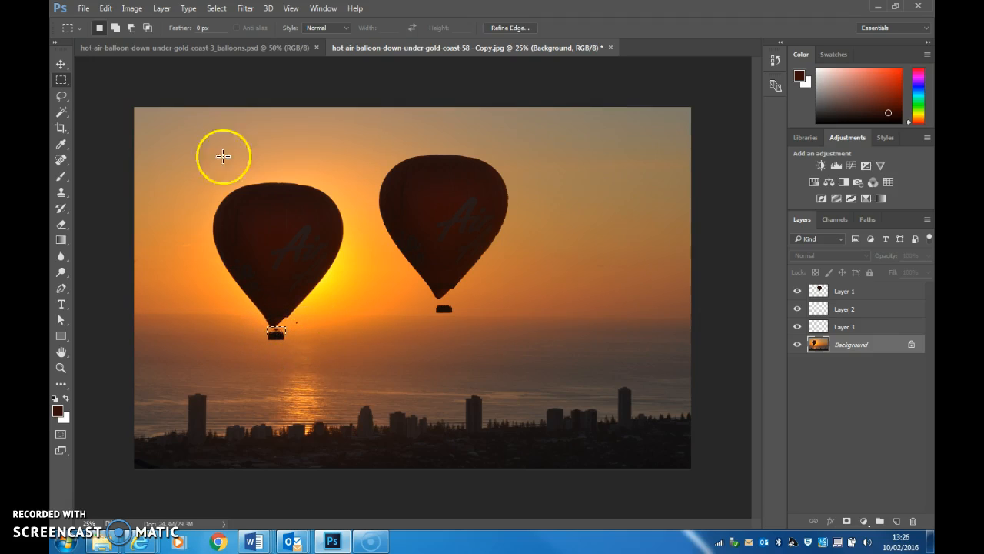
{"action": "left_click", "coordinate": [98, 10]}
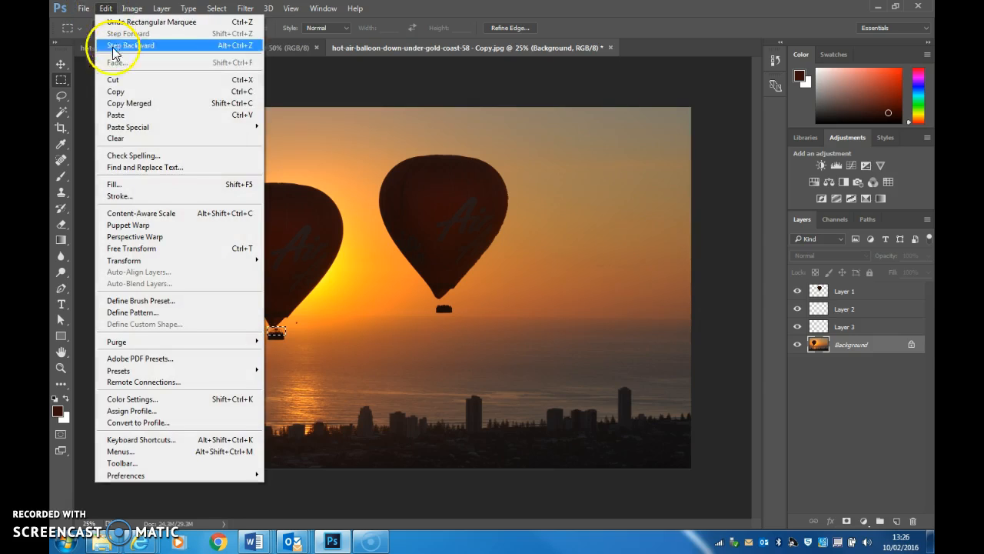
{"action": "left_click", "coordinate": [117, 93]}
{"action": "left_click", "coordinate": [105, 8]}
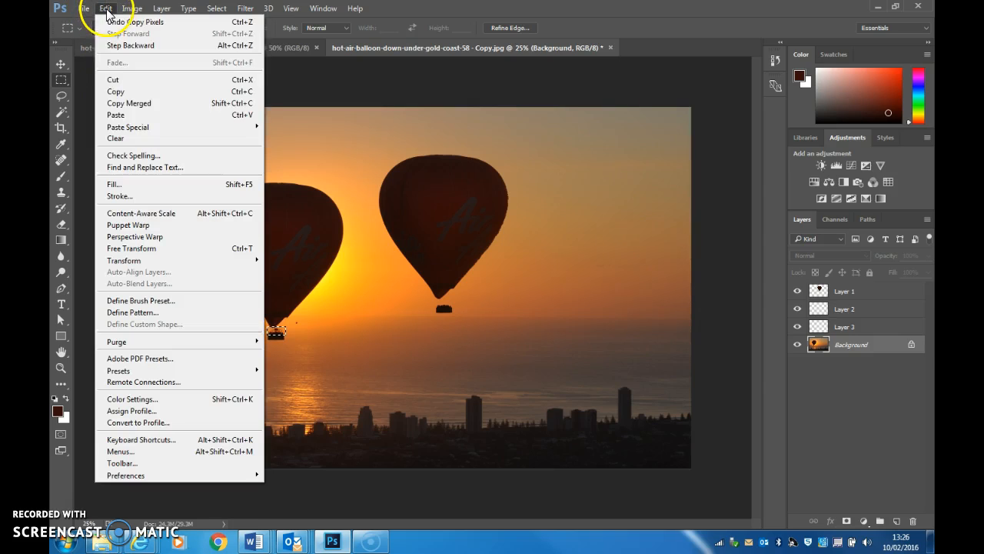
{"action": "left_click", "coordinate": [116, 115]}
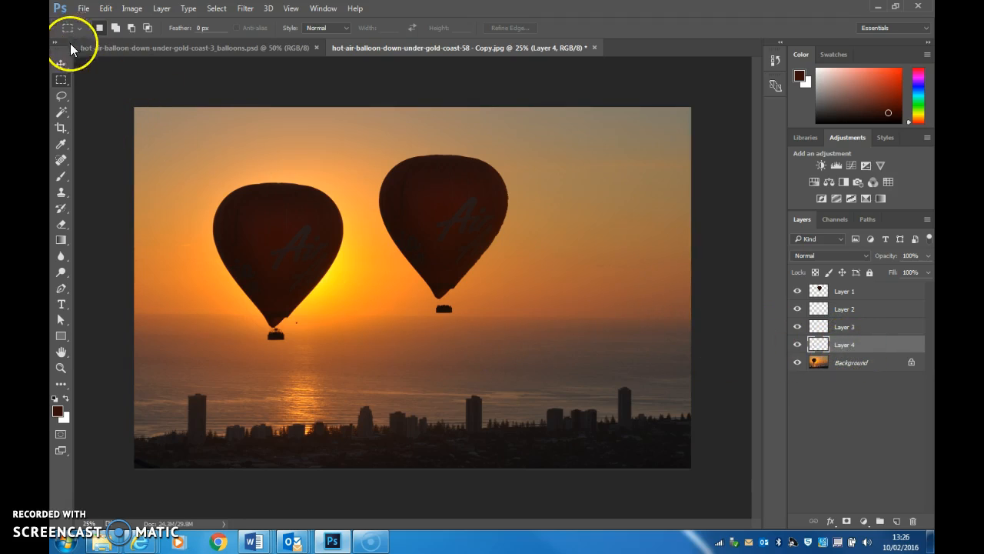
{"action": "left_click", "coordinate": [60, 68]}
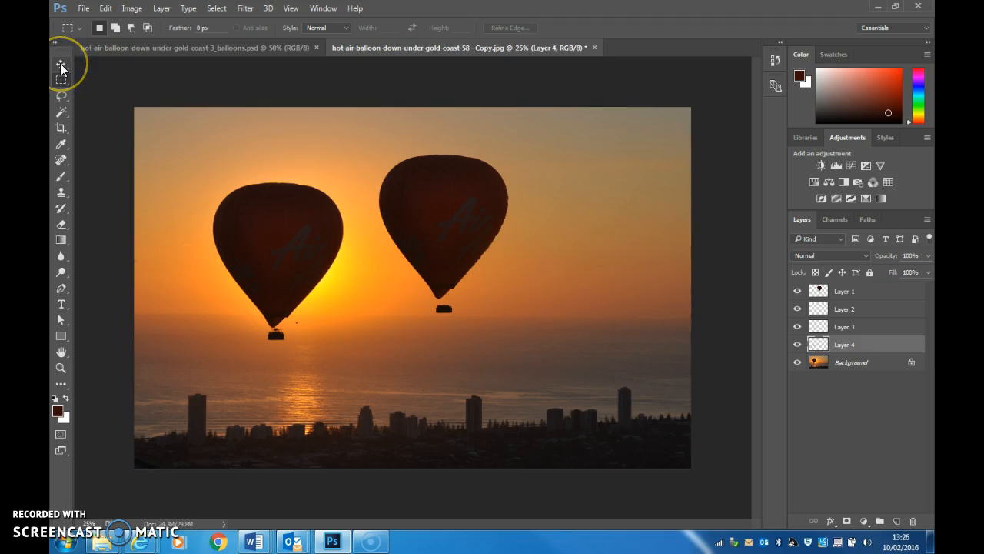
{"action": "left_click_drag", "start_coordinate": [273, 332], "coordinate": [446, 308]}
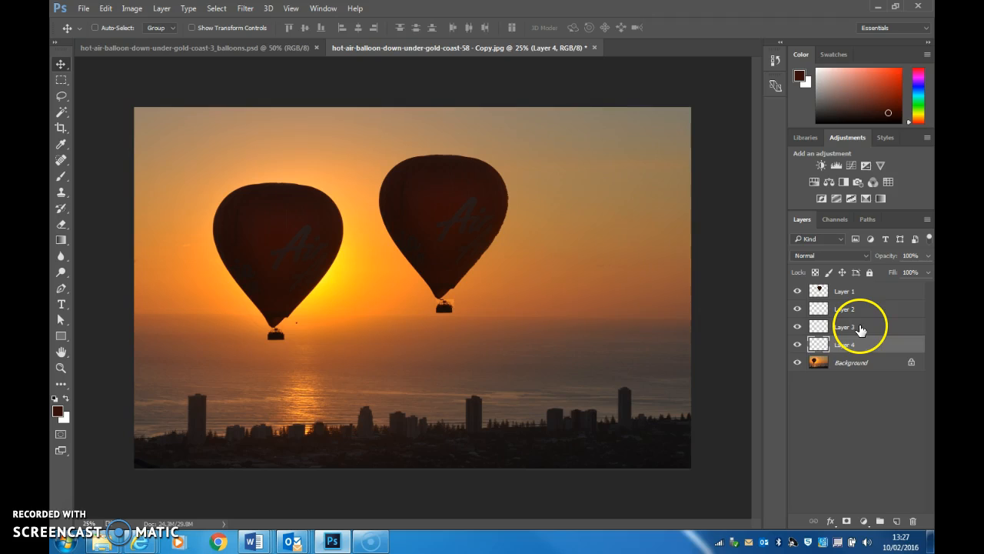
Hide the Background and Layer 3, and select Layer 1, Layer 2 and Layer 4 together
{"action": "left_click", "coordinate": [797, 362]}
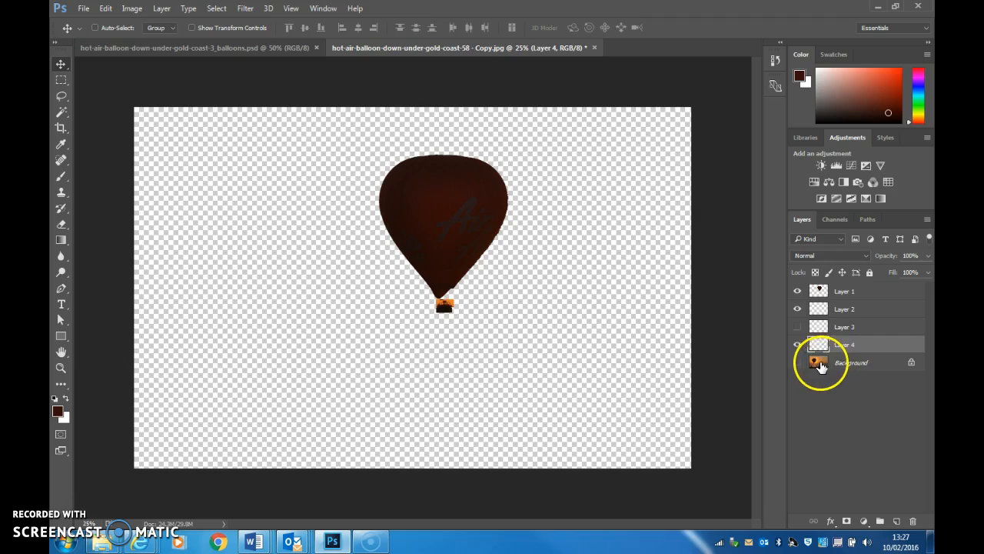
{"action": "left_click", "coordinate": [843, 310], "text": "ctrl"}
{"action": "left_click", "coordinate": [846, 293], "text": "ctrl"}
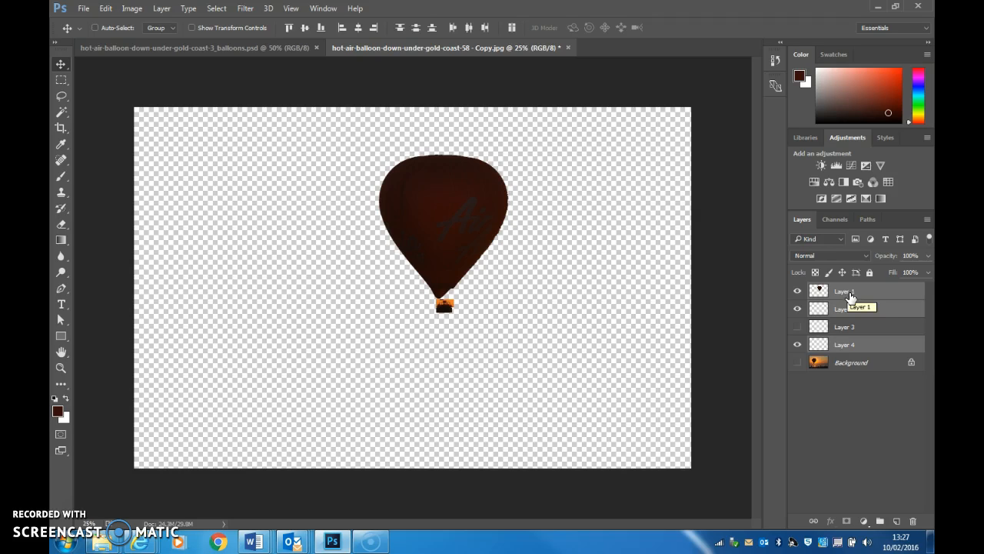
{"action": "left_click", "coordinate": [850, 294], "text": "ctrl"}
{"action": "left_click", "coordinate": [851, 296], "text": "ctrl"}
Scale the selected balloon layers proportionally to about 90% with Free Transform
{"action": "key", "text": "ctrl+t"}
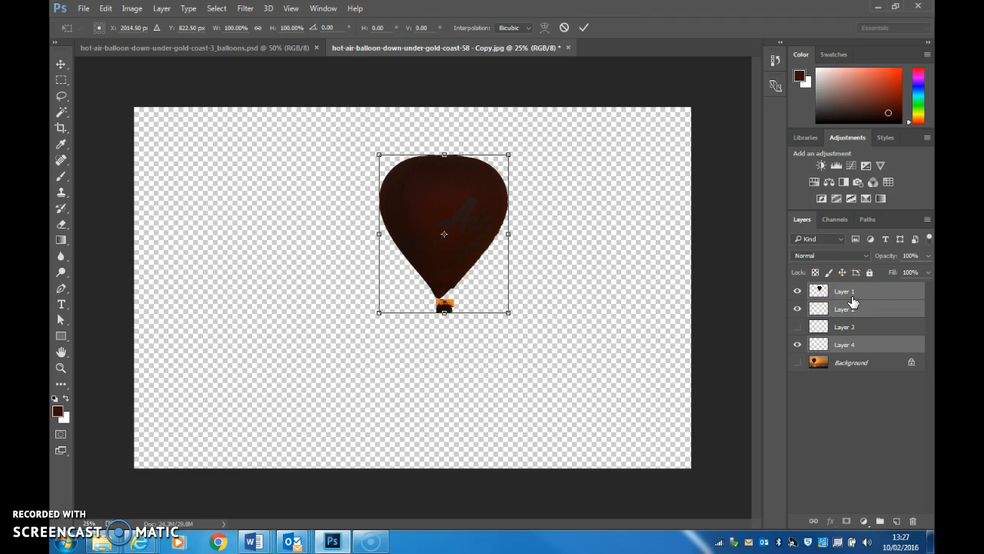
{"action": "left_click", "coordinate": [61, 322]}
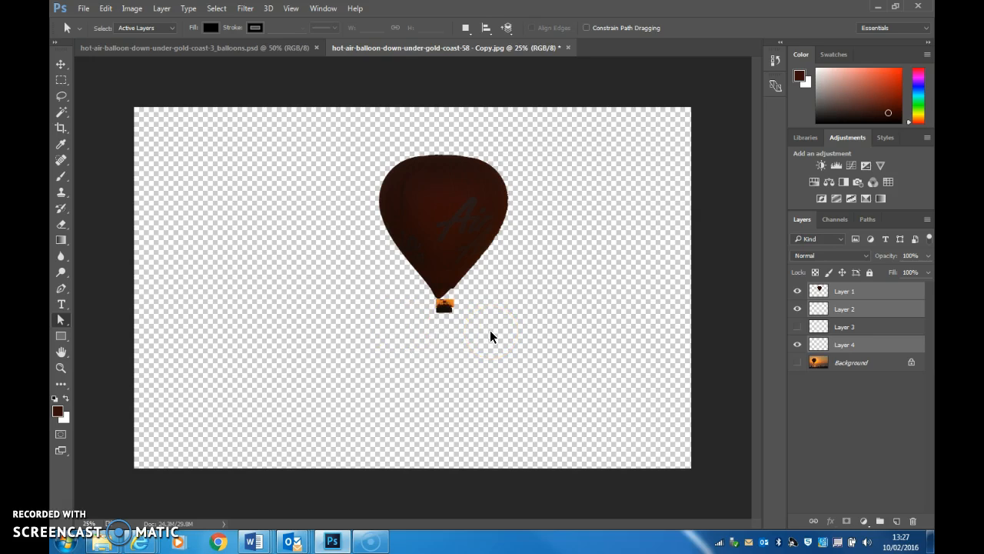
{"action": "key", "text": "ctrl+t"}
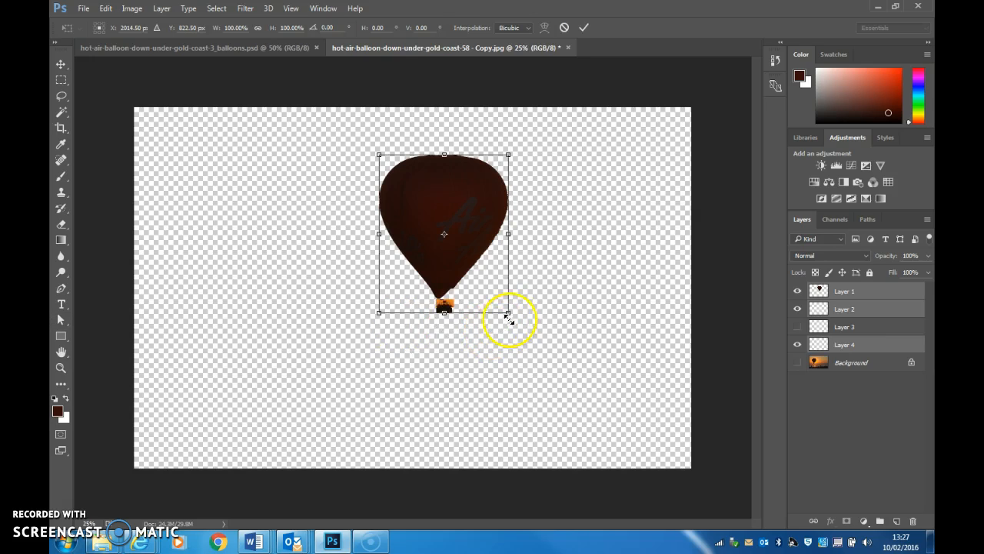
{"action": "left_click_drag", "start_coordinate": [508, 310], "coordinate": [478, 313]}
{"action": "left_click", "coordinate": [494, 316]}
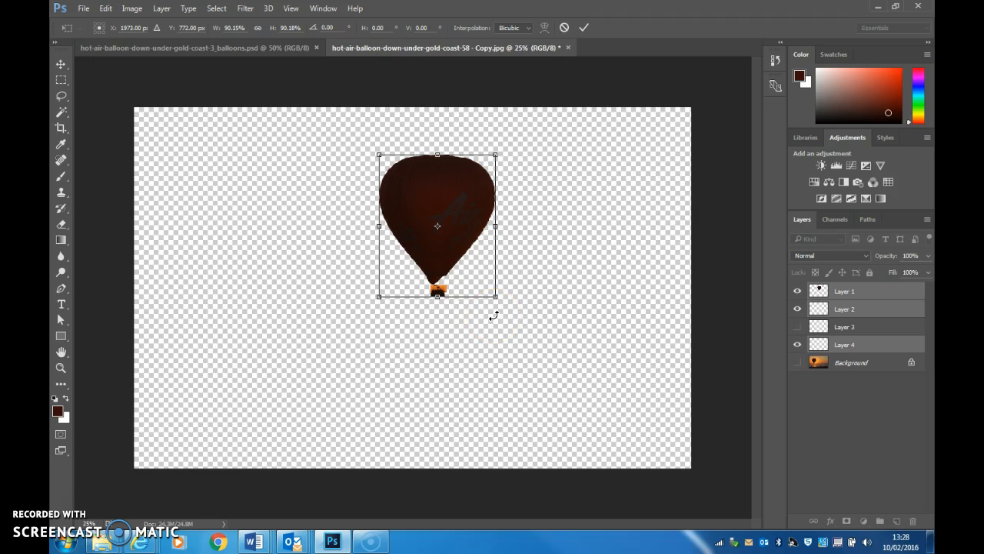
{"action": "key", "text": "a"}
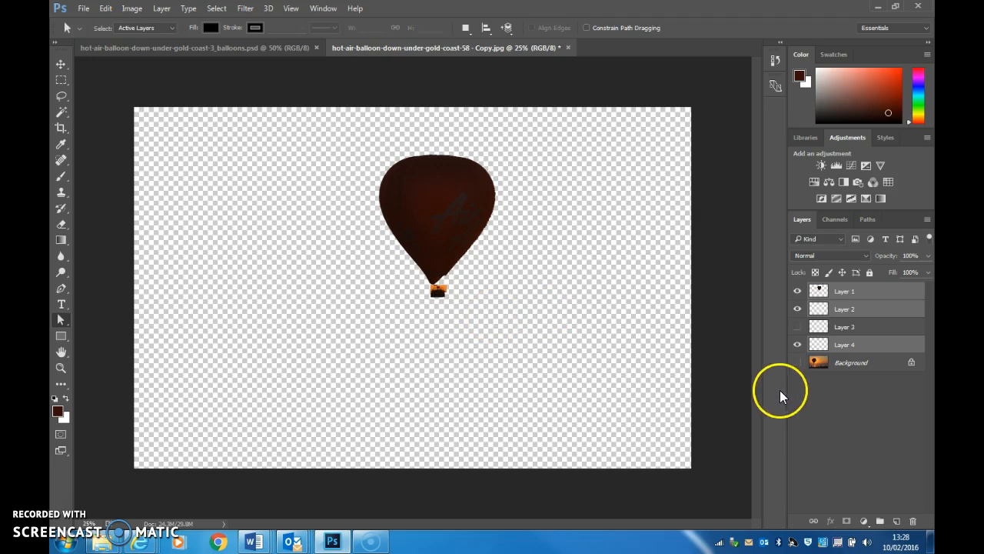
Show the Background and Layer 3 again, leaving all layers visible
{"action": "left_click", "coordinate": [797, 362]}
{"action": "left_click", "coordinate": [796, 326]}
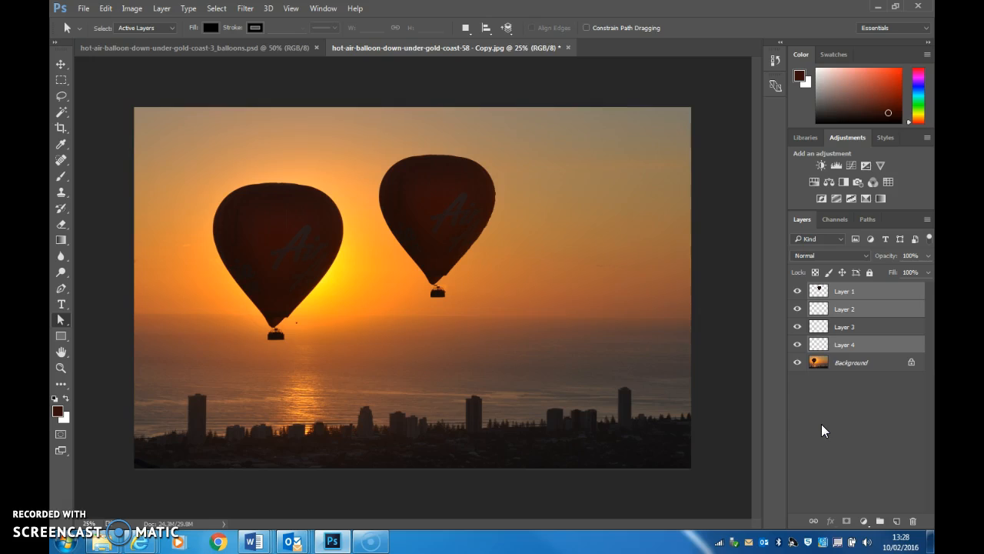
{"action": "mouse_move", "coordinate": [797, 364]}
{"action": "left_mouse_down"}
{"action": "mouse_move", "coordinate": [798, 374]}
{"action": "mouse_move", "coordinate": [797, 345]}
{"action": "left_mouse_up"}
{"action": "left_click", "coordinate": [797, 345]}
{"action": "left_click", "coordinate": [796, 362]}
Scale the second balloon's selected layers down to about 84% with Free Transform and apply the transformation
{"action": "key", "text": "ctrl+t"}
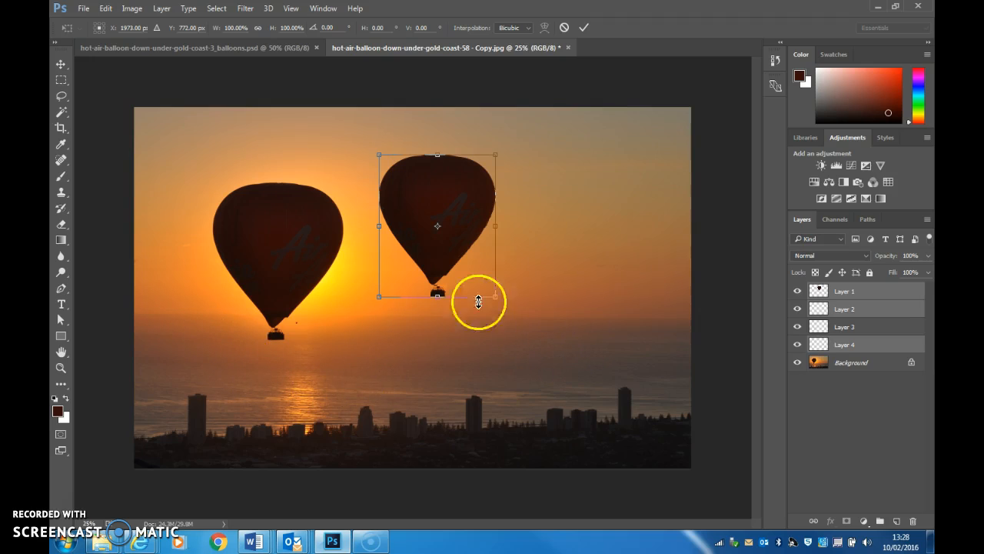
{"action": "left_click_drag", "start_coordinate": [496, 298], "coordinate": [481, 272]}
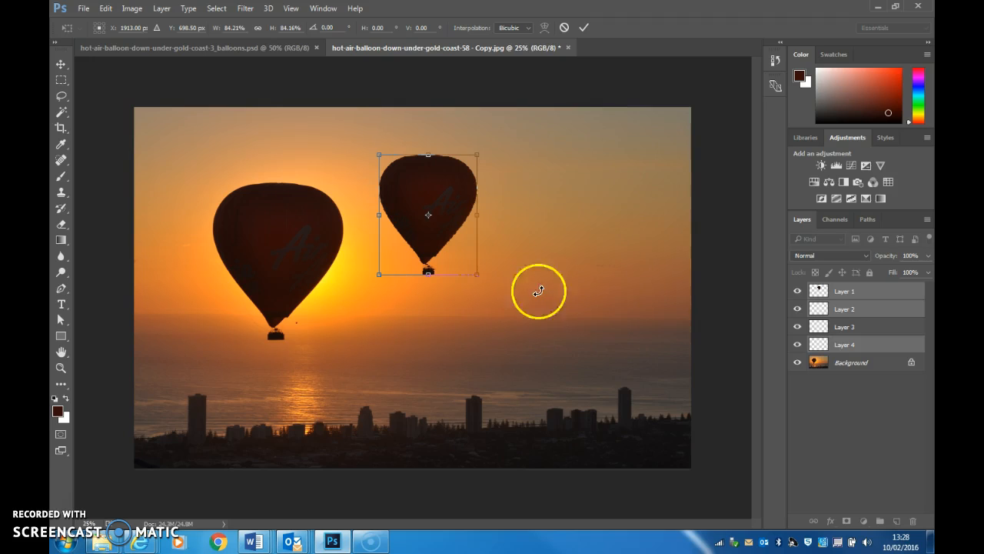
{"action": "left_click", "coordinate": [105, 8]}
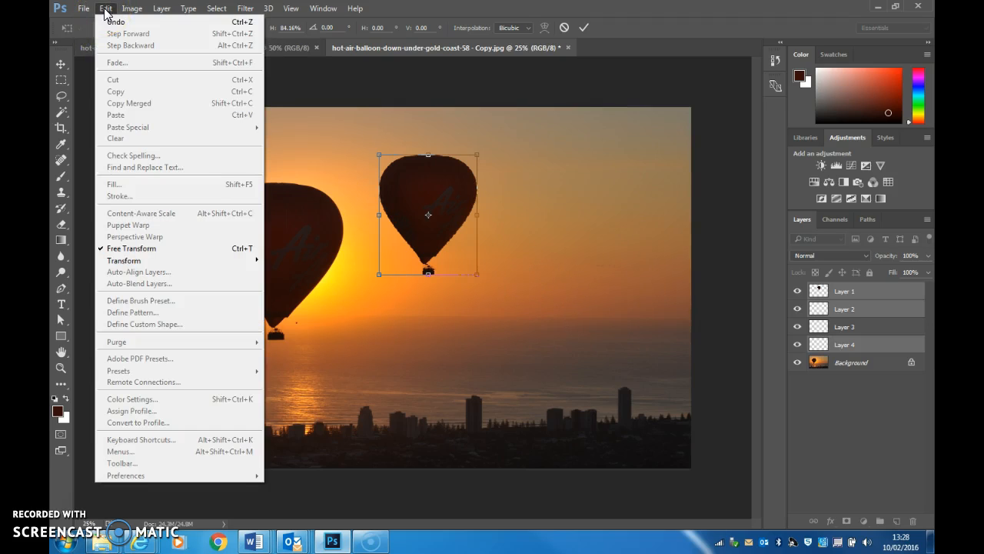
{"action": "left_click", "coordinate": [80, 8]}
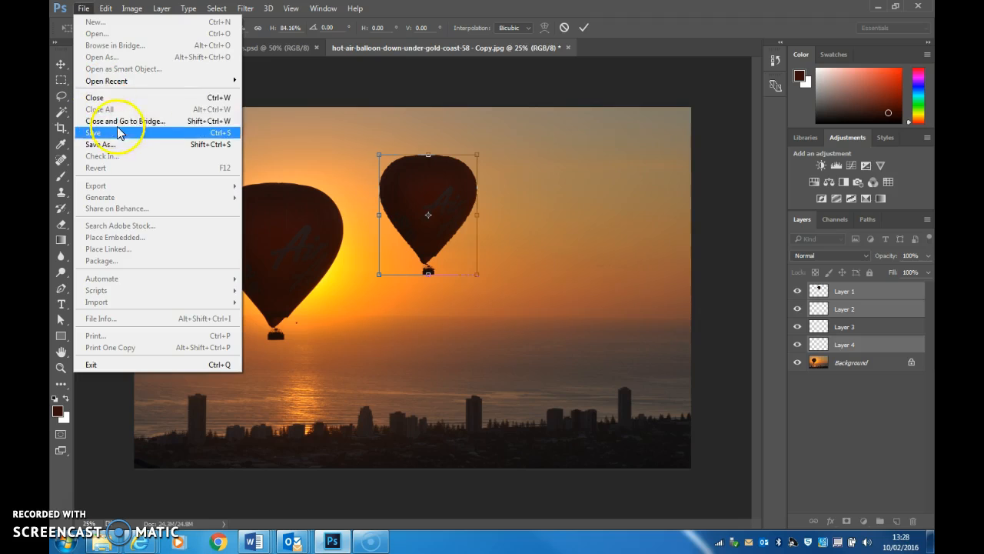
{"action": "left_click", "coordinate": [121, 135]}
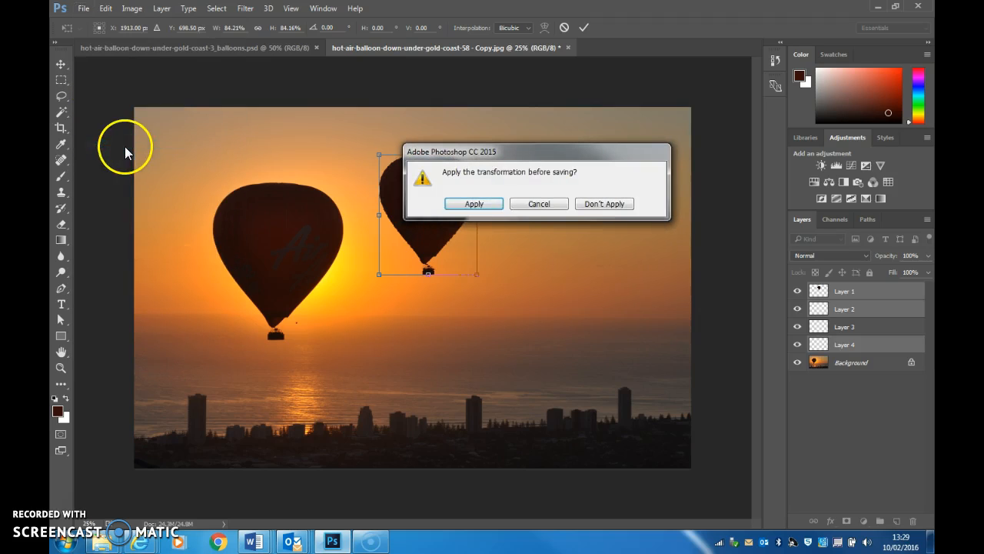
{"action": "left_click", "coordinate": [472, 205]}
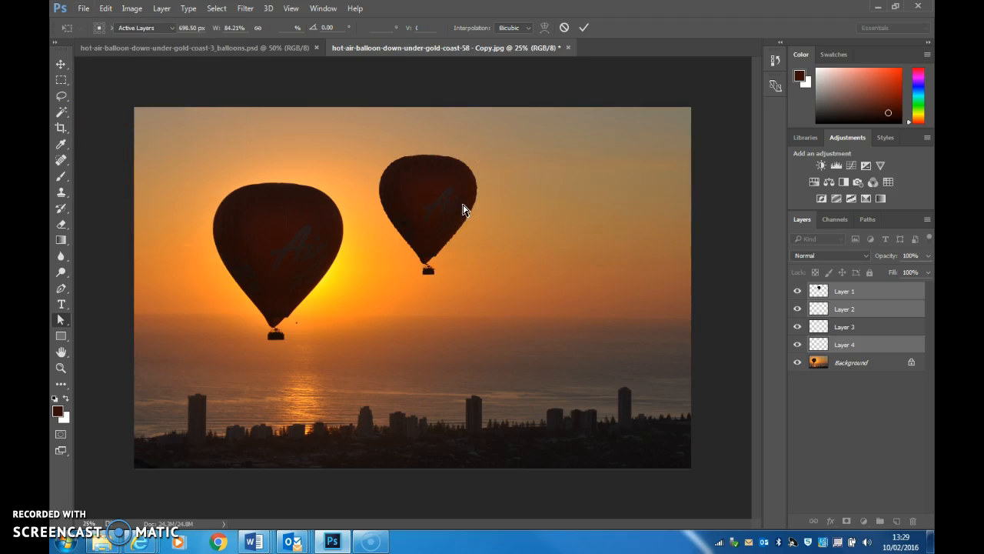
{"action": "left_click", "coordinate": [459, 358]}
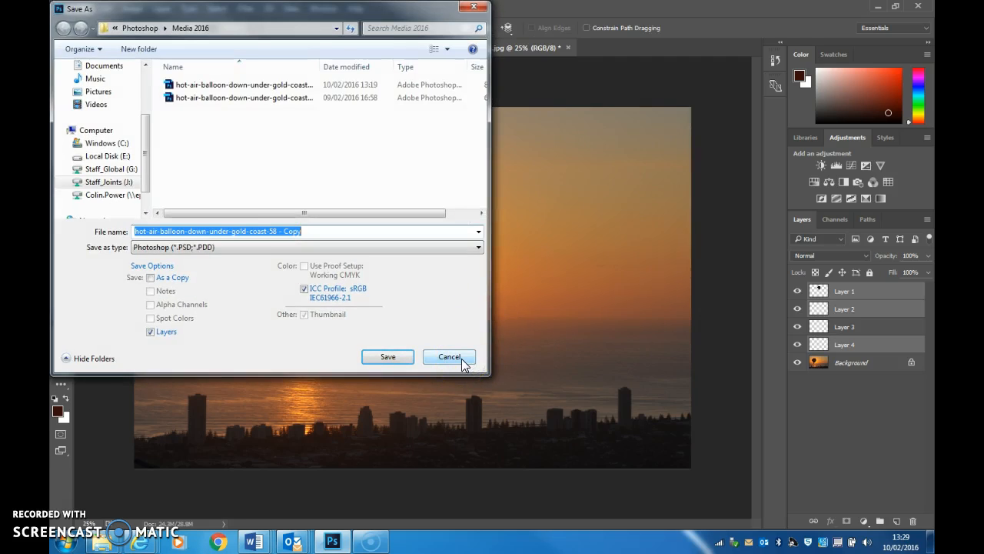
{"action": "left_click", "coordinate": [461, 358]}
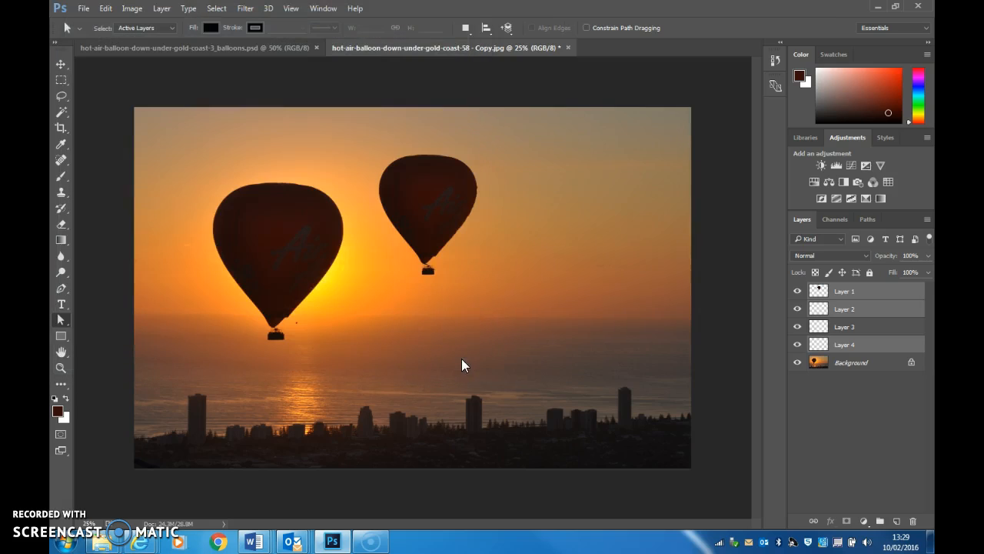
Save a layered Photoshop PSD named "hot-air-balloon-down-under-gold-coast2 balloon- Copy" with Maximize Compatibility on
{"action": "left_click", "coordinate": [83, 11]}
{"action": "left_click", "coordinate": [122, 145]}
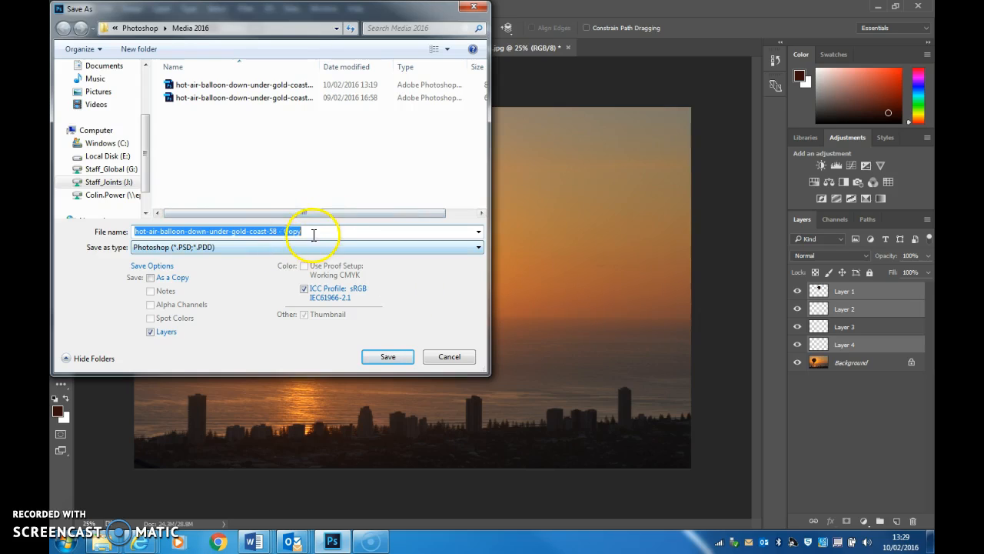
{"action": "double_click", "coordinate": [271, 232]}
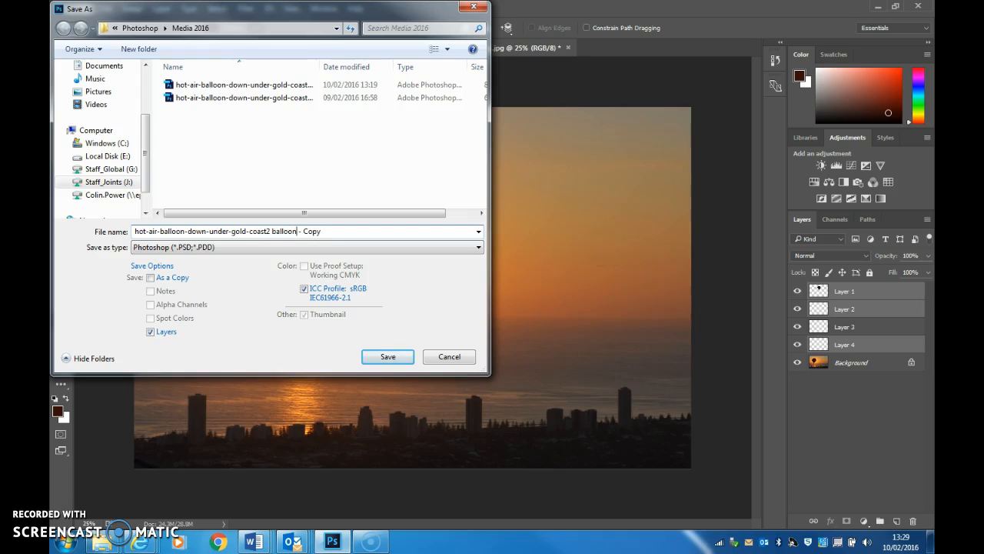
{"action": "left_click", "coordinate": [388, 358]}
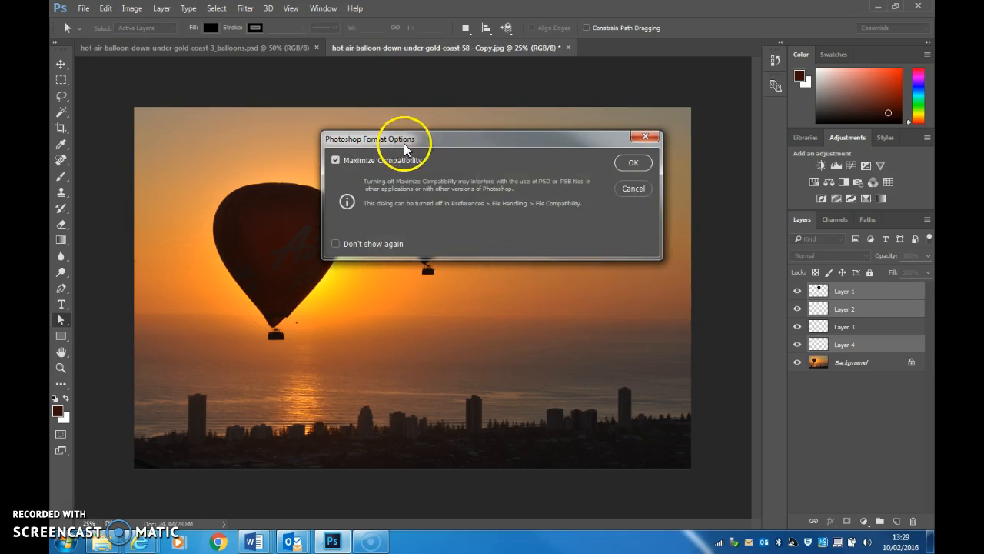
{"action": "left_click", "coordinate": [634, 163]}
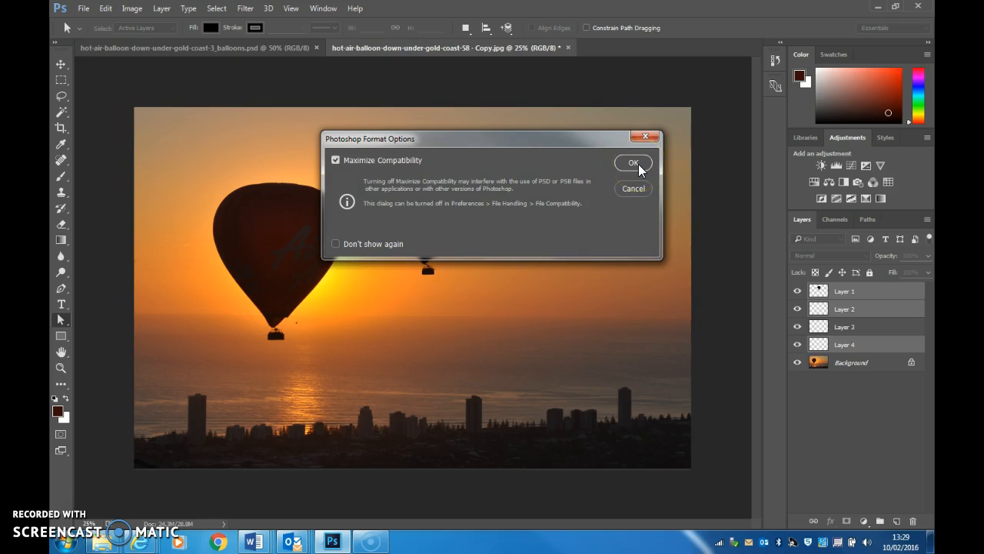